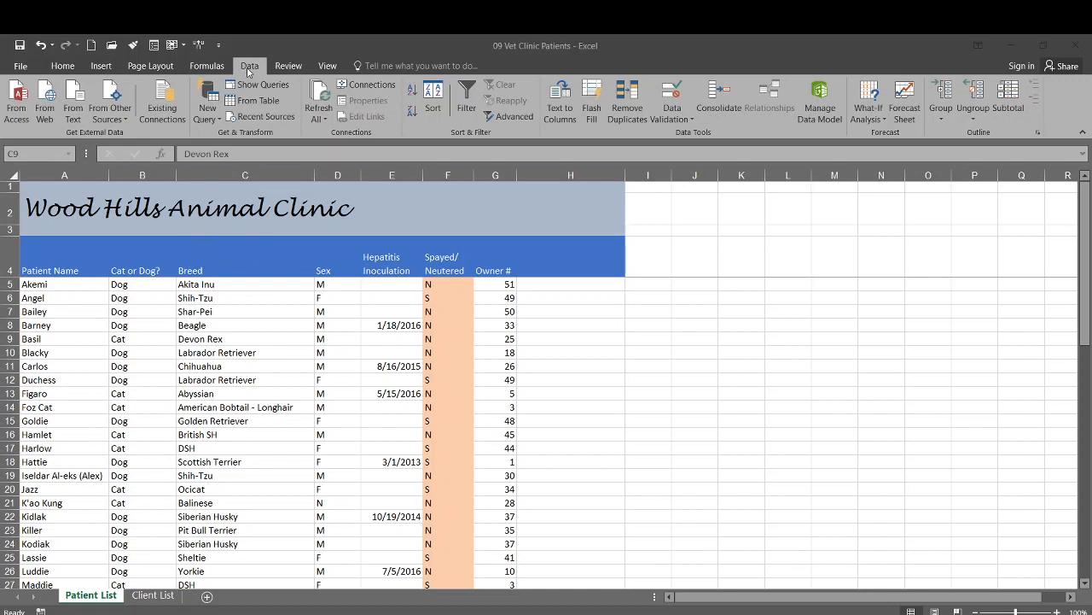
Inspect the Hepatitis Inoculation column's data validation settings without changing them, leaving E5 selected.
click(86, 596)
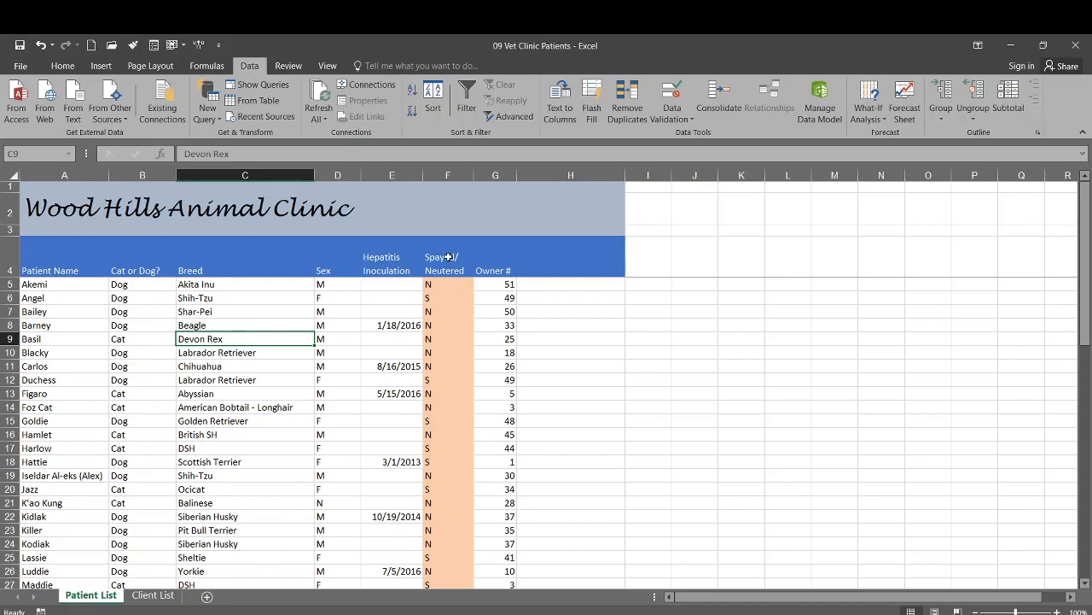
click(388, 257)
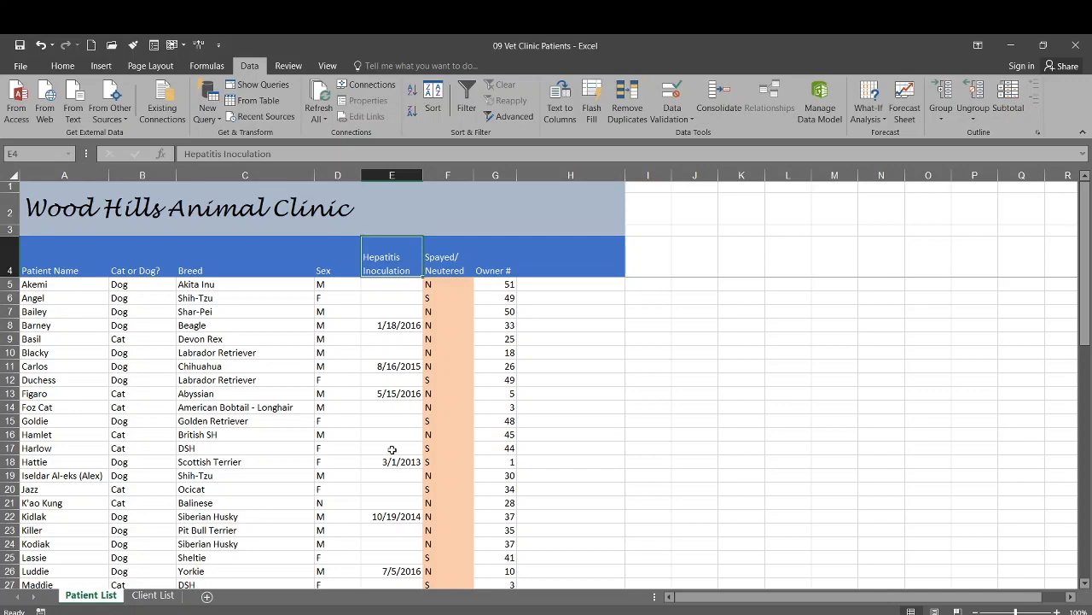
scroll(392, 429, down, 7)
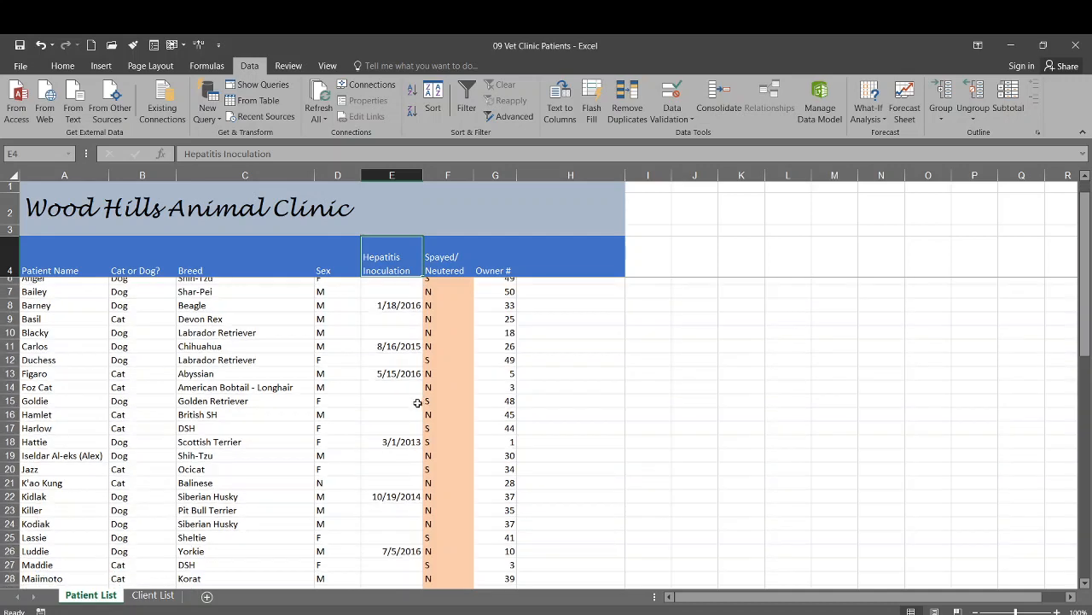
scroll(389, 405, up, 7)
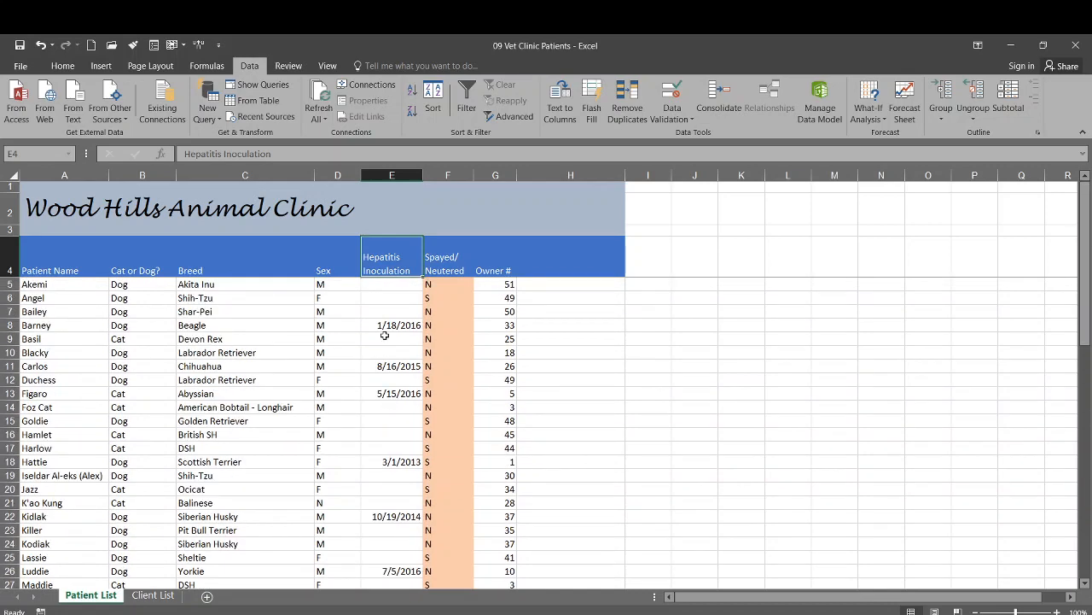
click(387, 174)
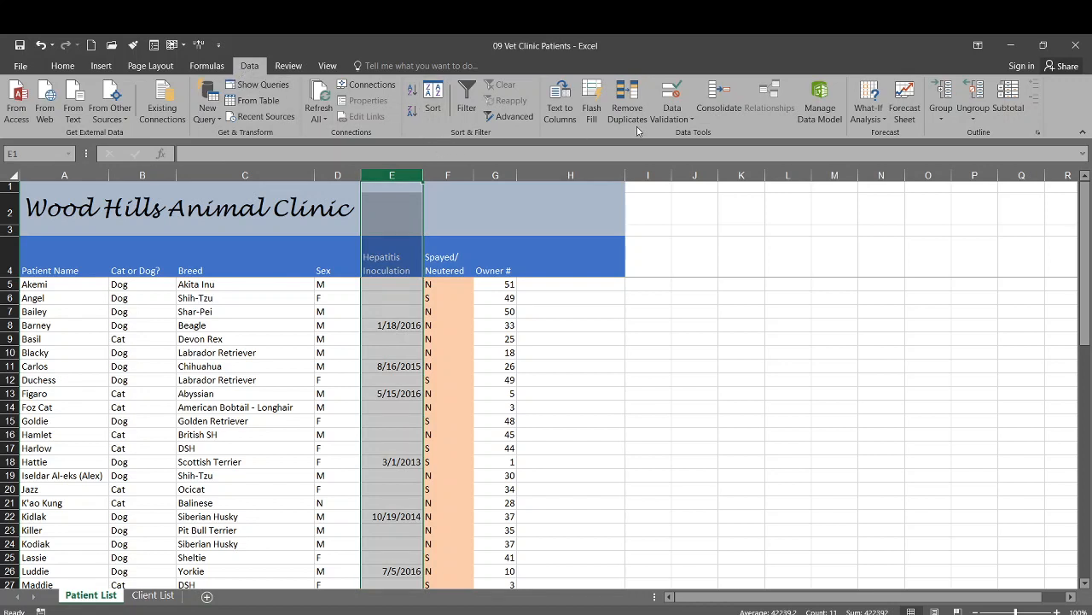
click(671, 119)
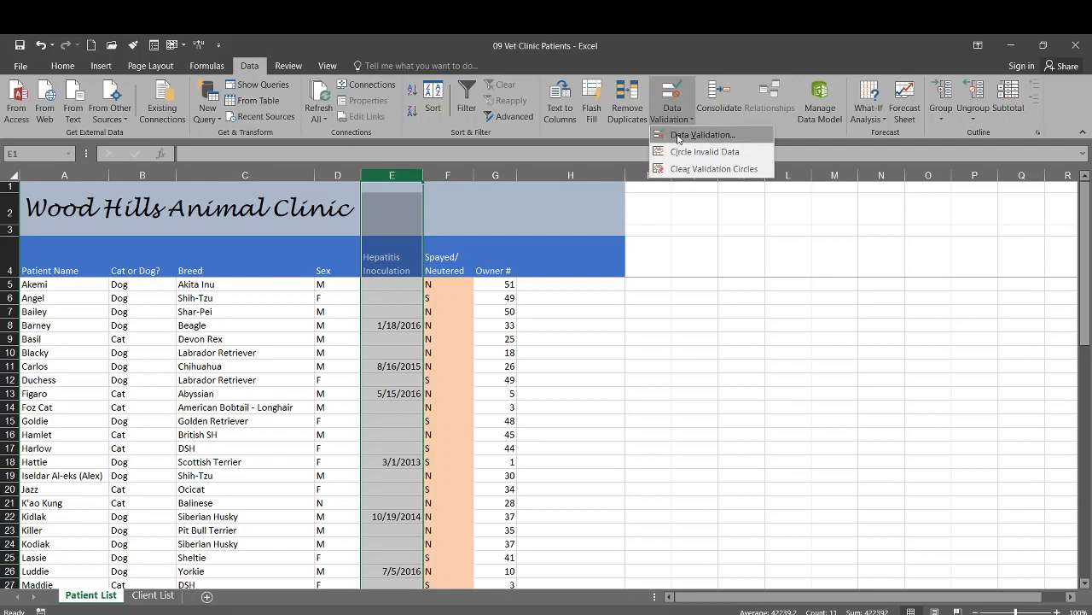
click(680, 136)
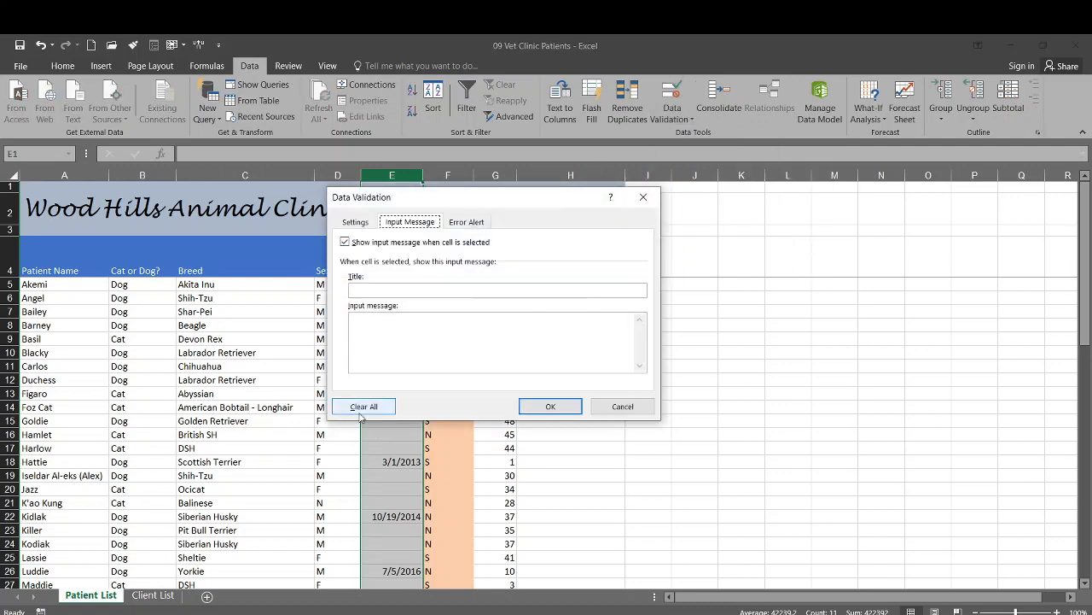
click(615, 409)
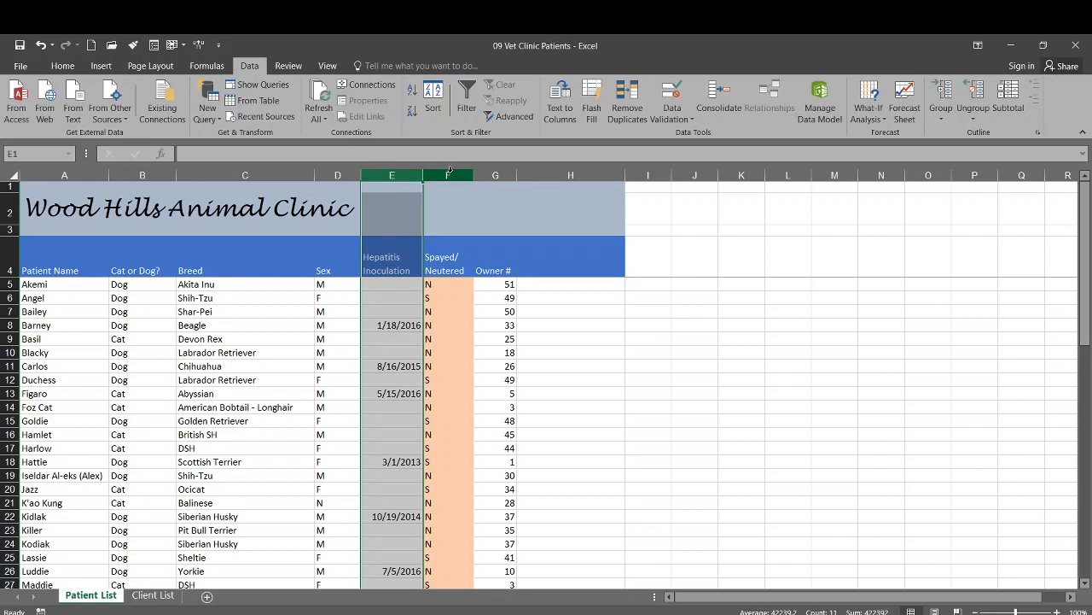
click(371, 286)
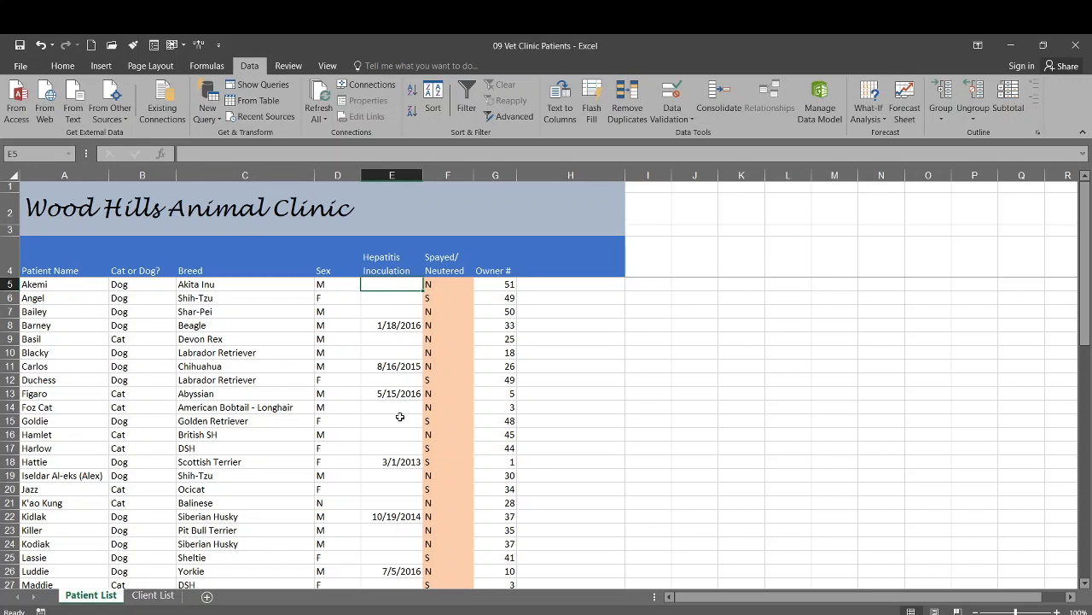
Select the Patients named range (A4:G57) from the Name Box list.
click(70, 154)
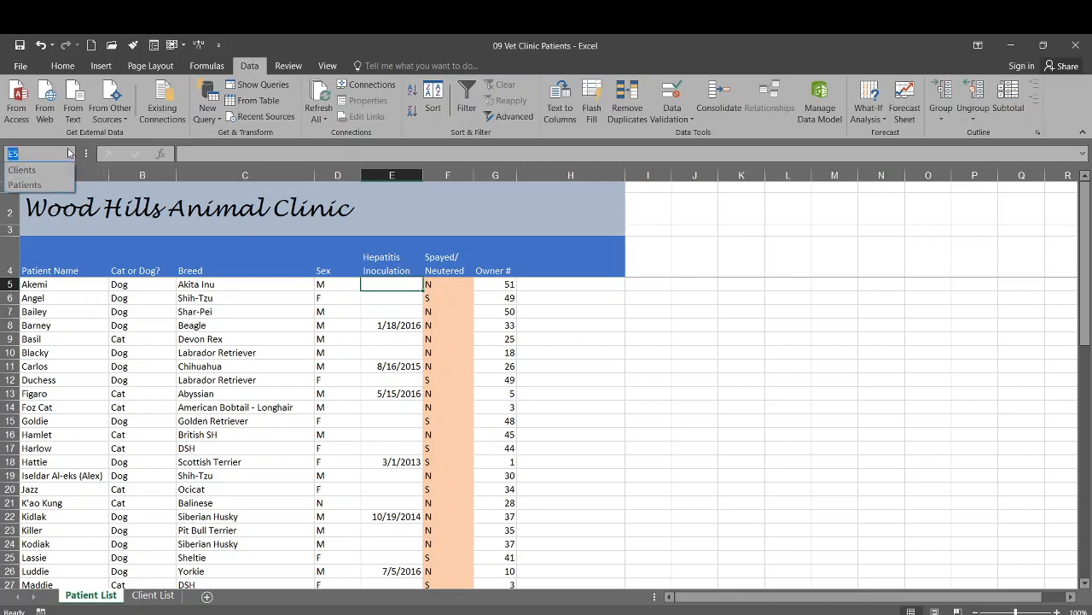
click(25, 185)
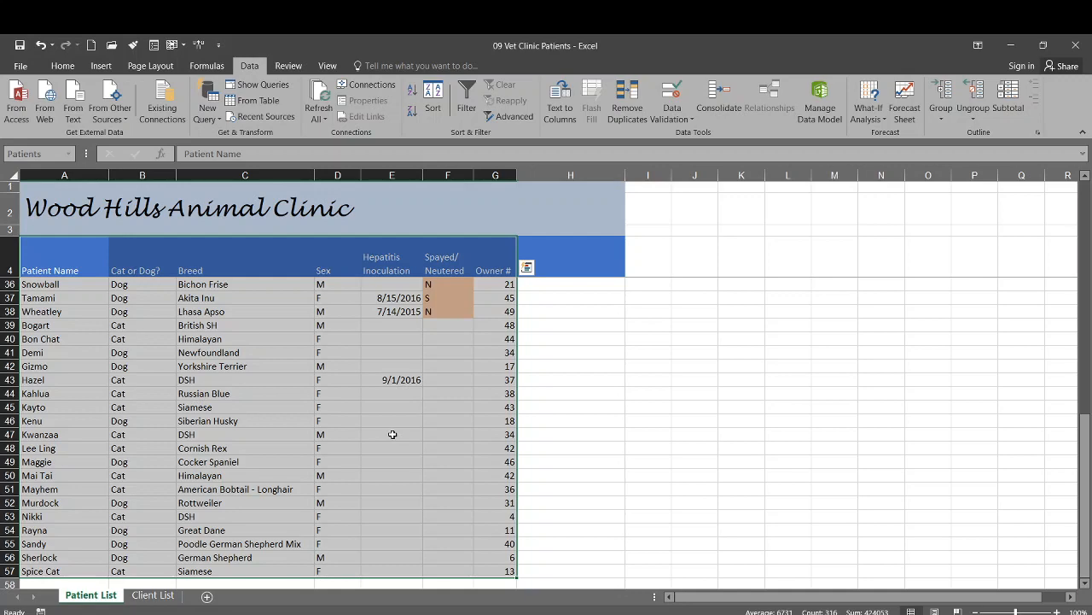
scroll(393, 435, up, 10)
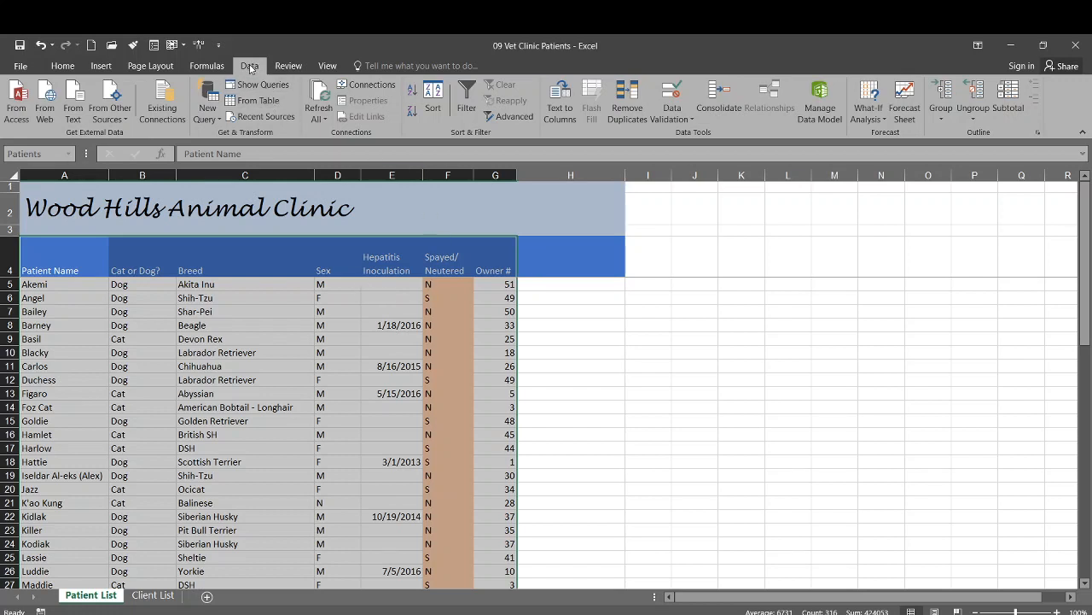
Turn on filtering for the Patients table and open the Hepatitis Inoculation filter options.
click(461, 104)
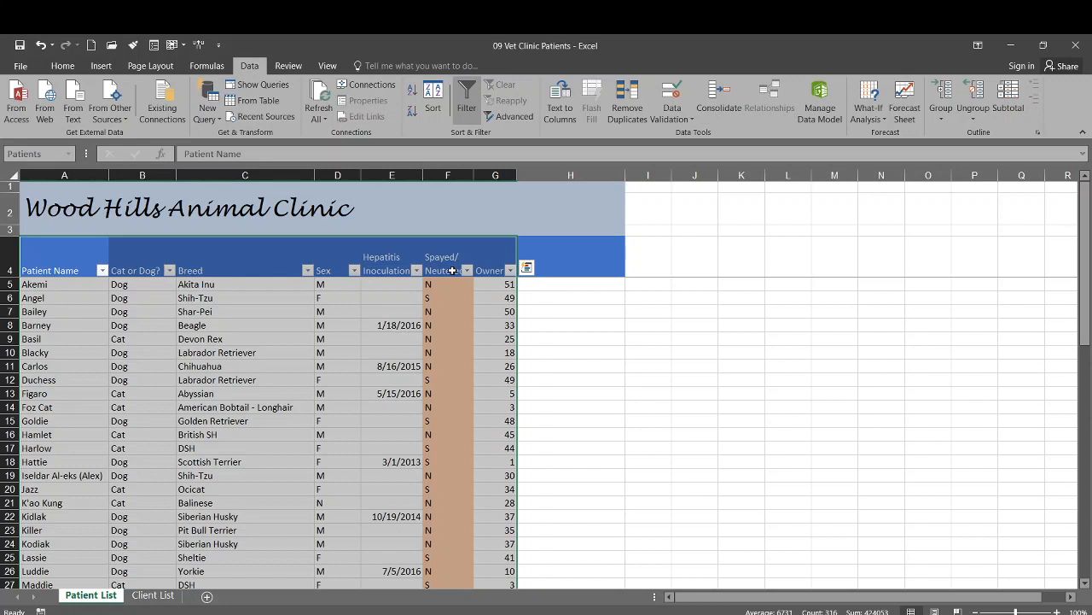
click(417, 271)
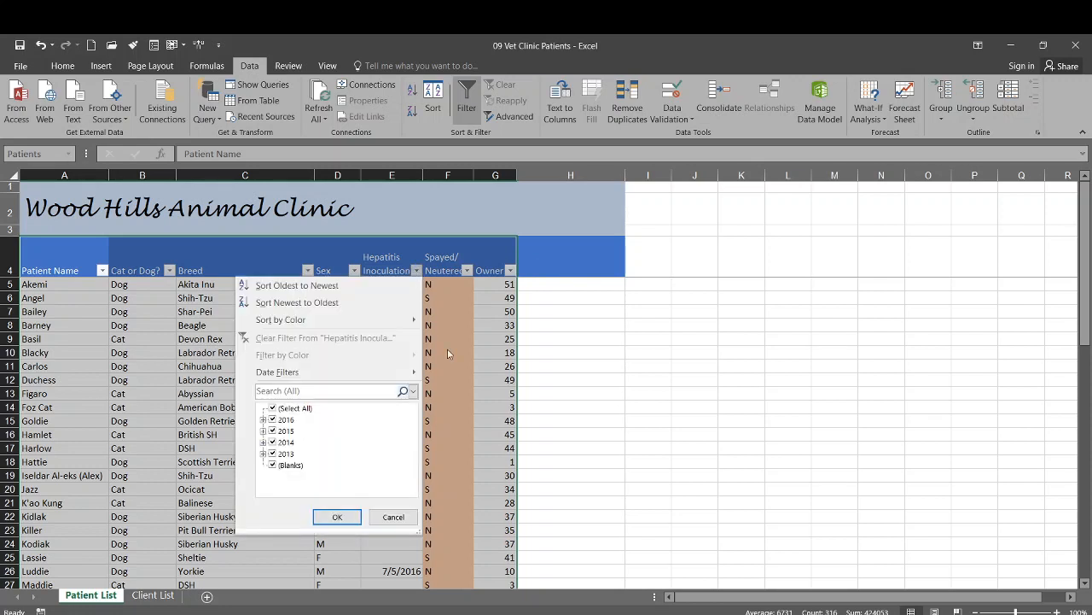
Start a Hepatitis Inoculation custom date filter with an 'is before' condition combined using Or.
mouse_move(373, 376)
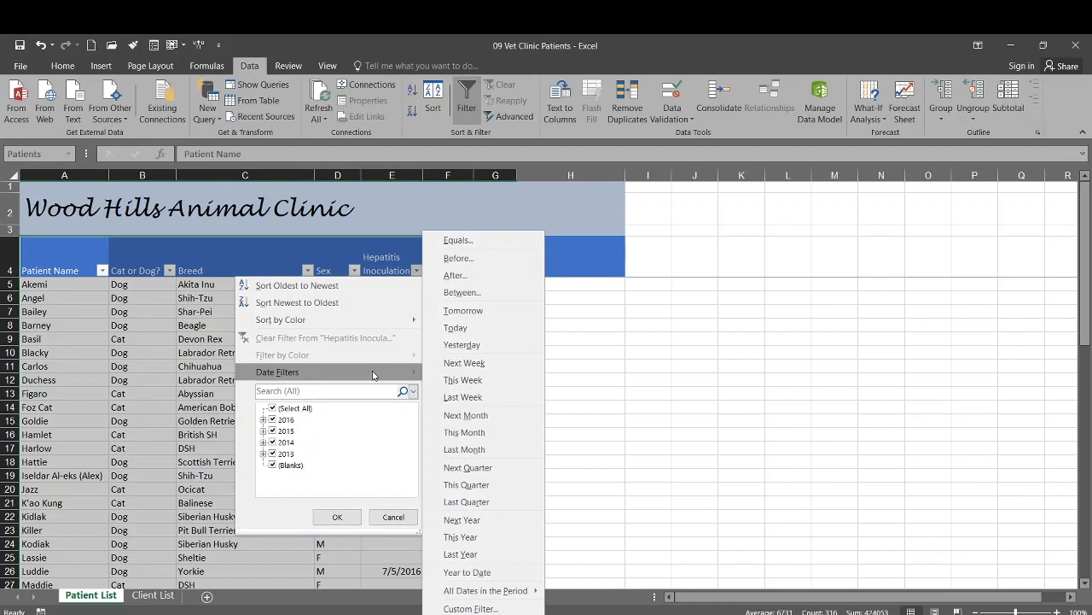
click(459, 608)
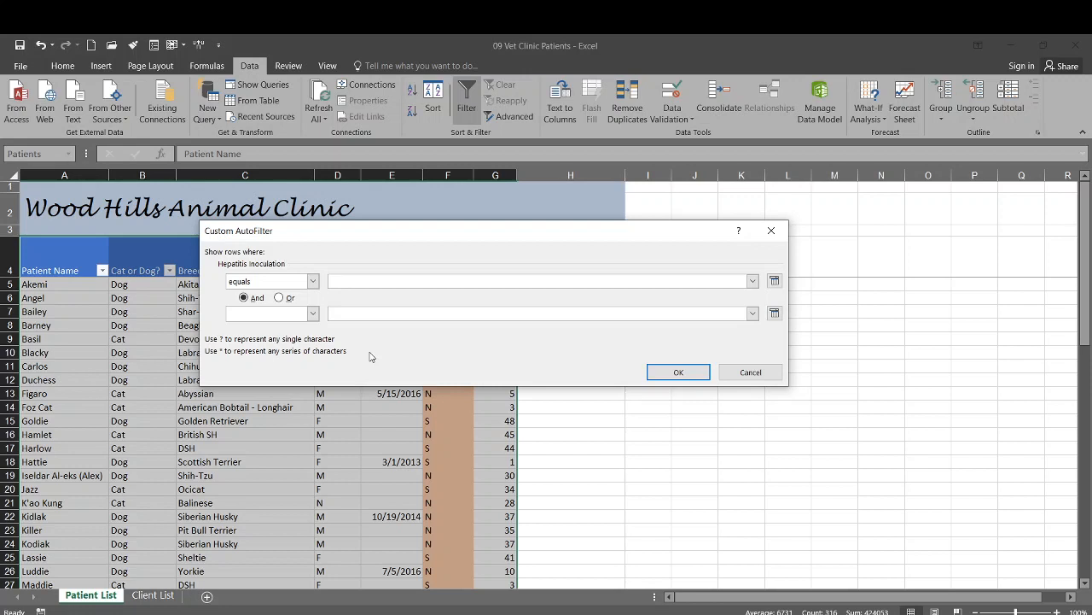
click(313, 282)
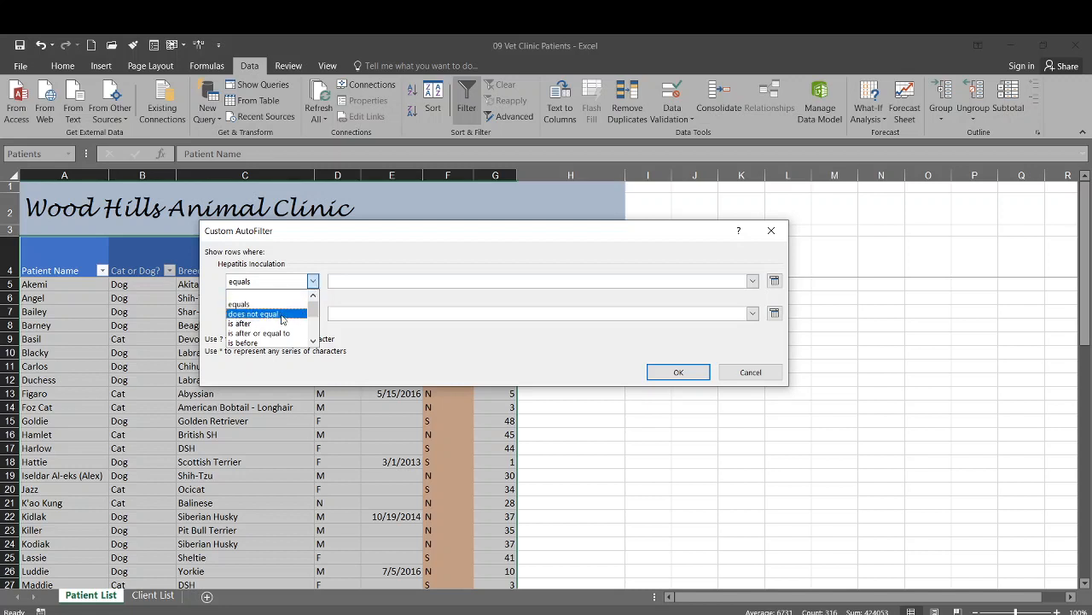
click(280, 343)
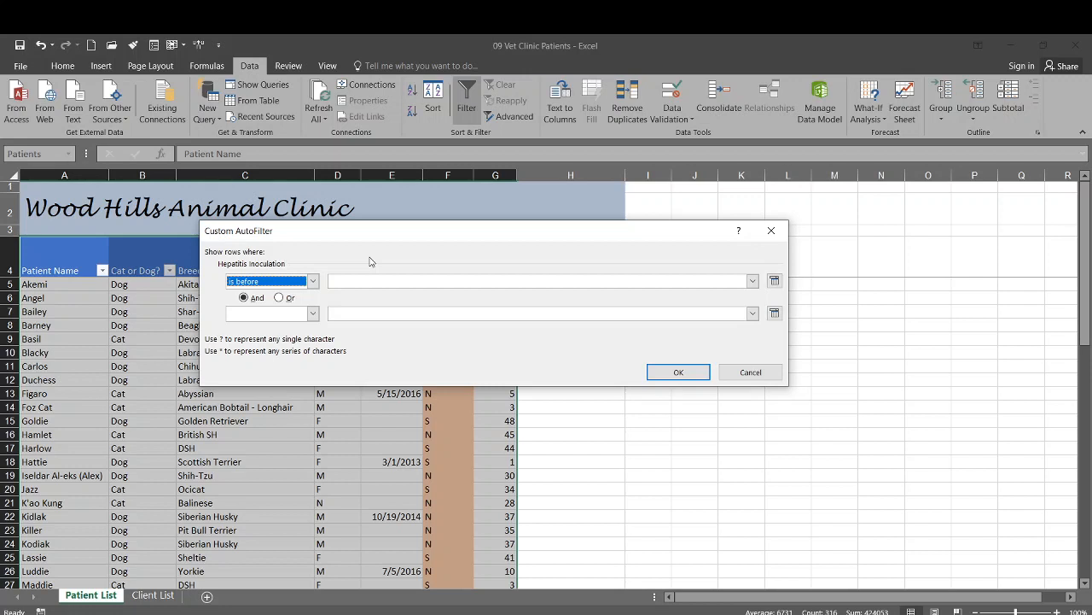
click(279, 298)
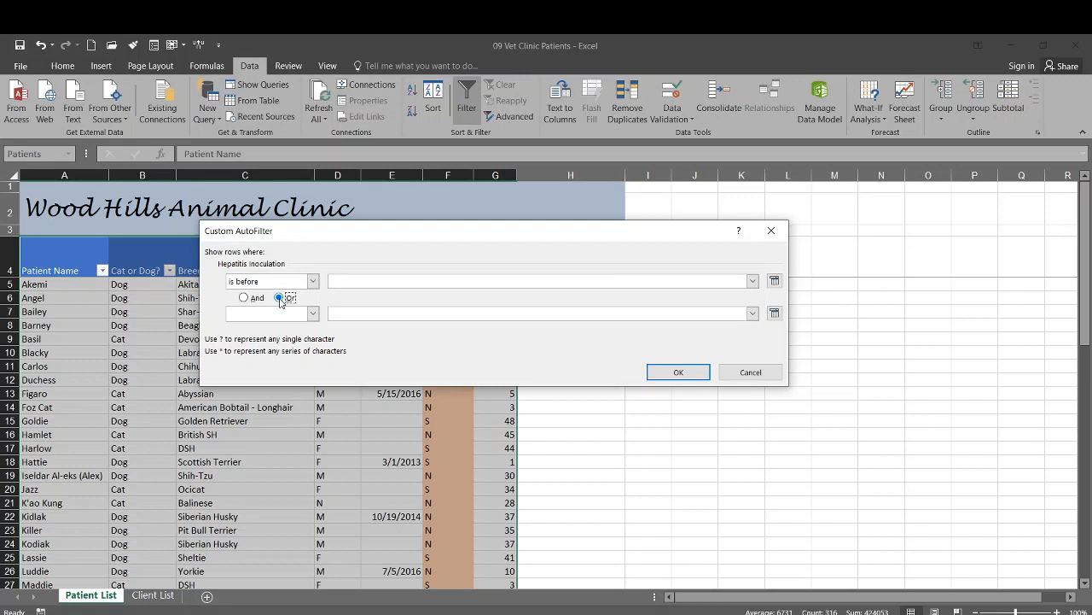
Set the second condition to equals, enter 1/1/2016 as the 'is before' date, and apply.
click(312, 314)
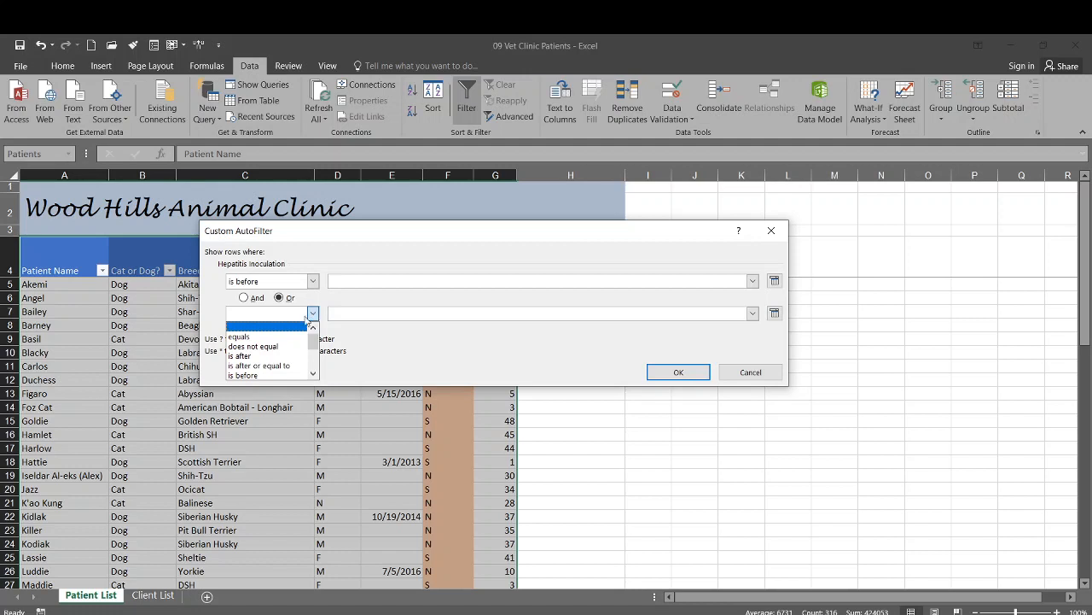
click(278, 337)
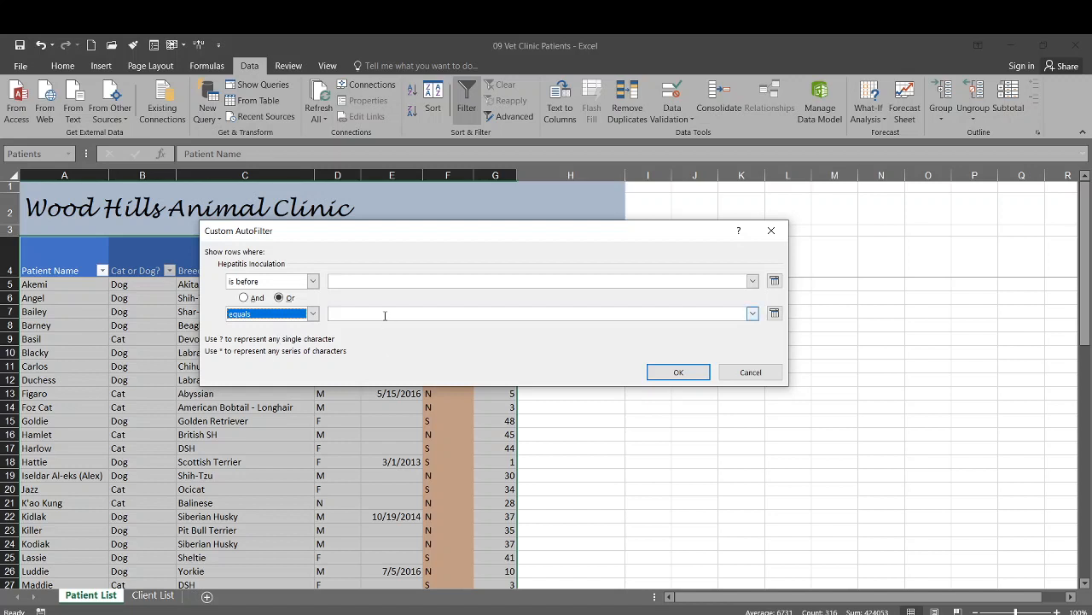
click(356, 282)
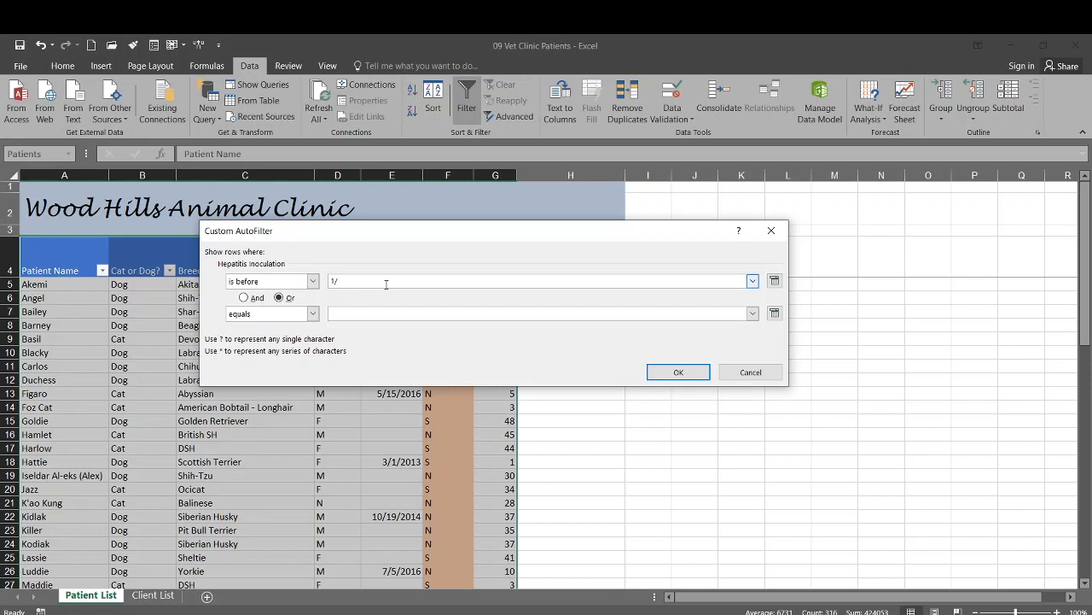
text(2016)
click(687, 373)
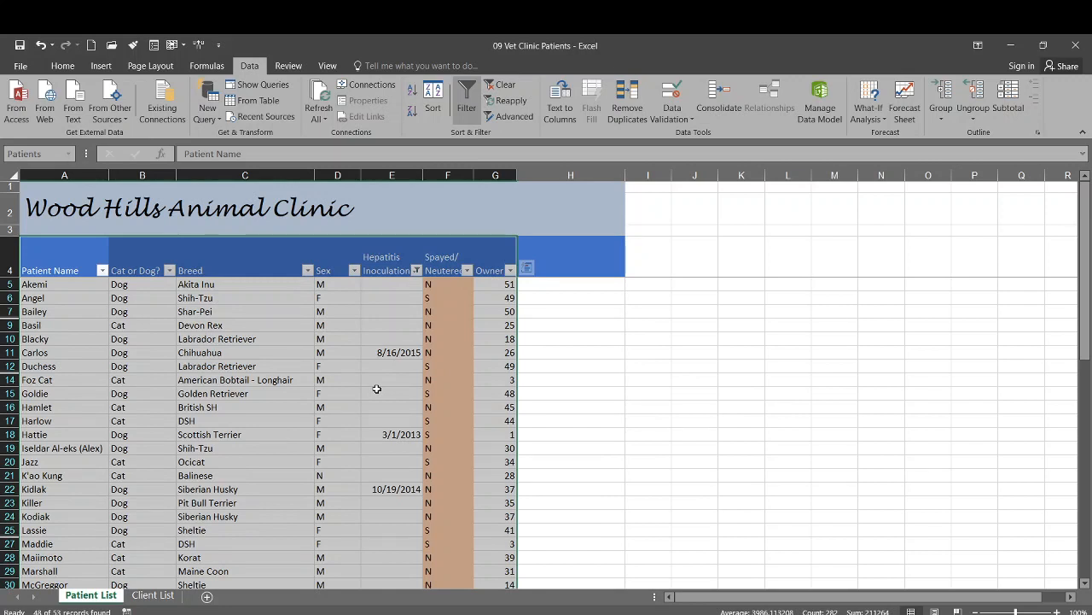
Review the 48 filtered patient records, then bring up the Hepatitis Inoculation filter options.
scroll(377, 391, down, 4)
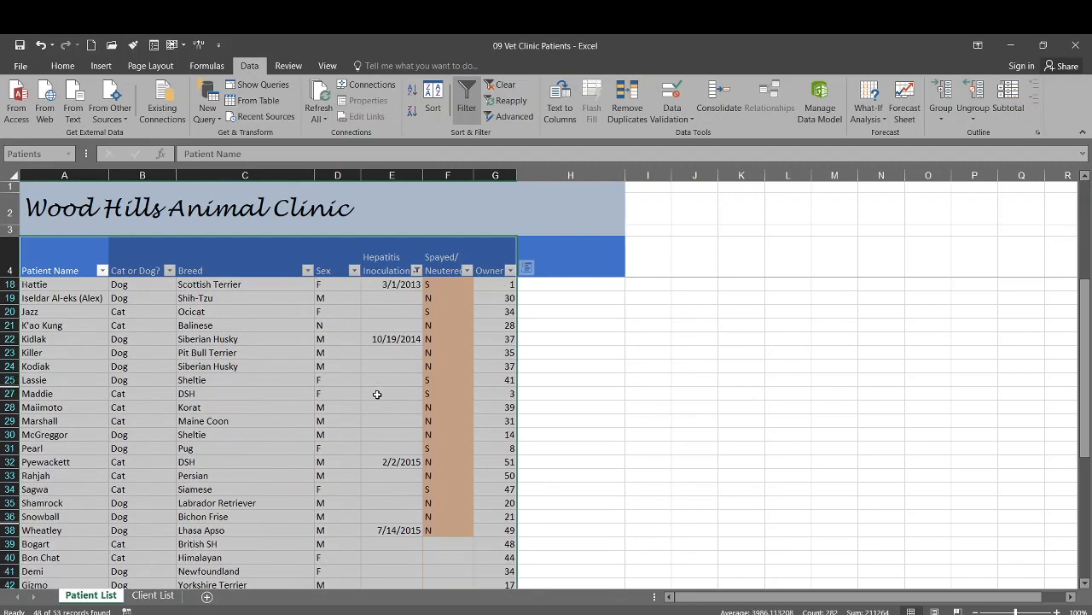
scroll(376, 393, down, 4)
scroll(372, 399, up, 8)
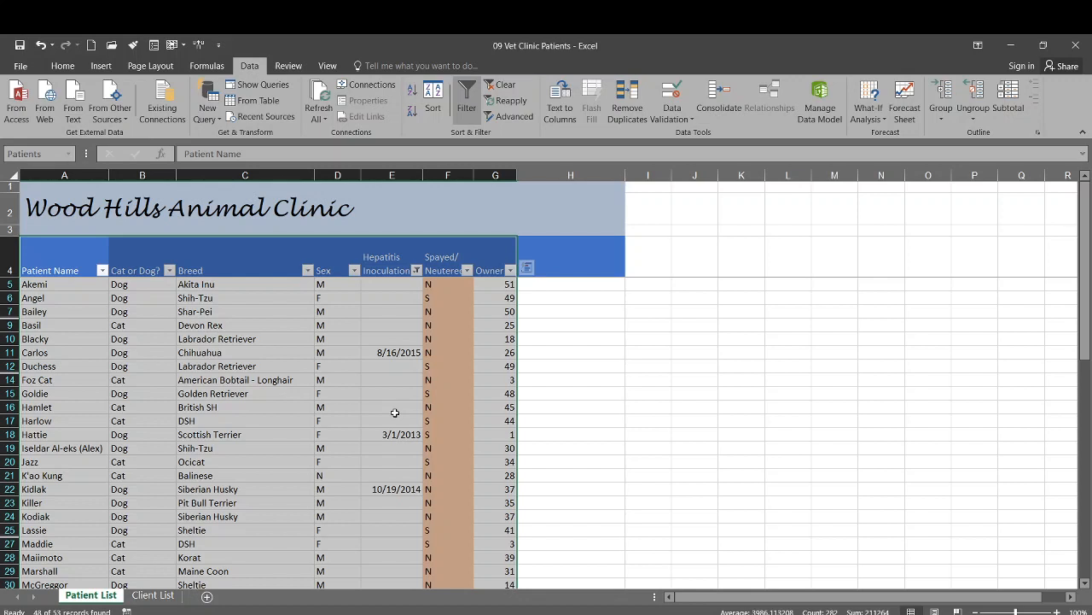
scroll(383, 312, down, 3)
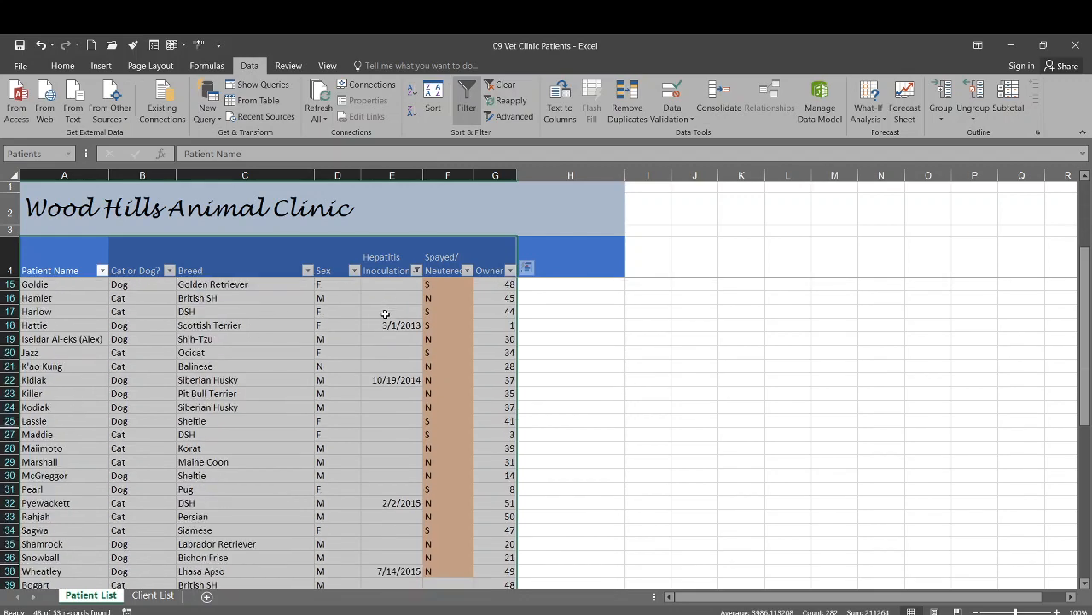
scroll(383, 312, down, 3)
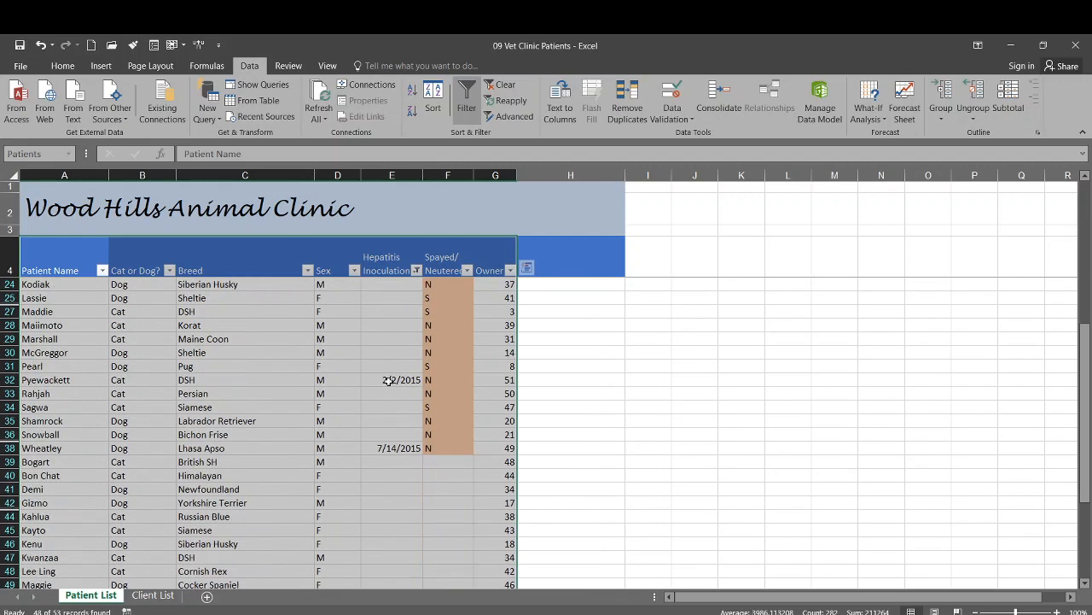
scroll(388, 381, up, 5)
scroll(388, 380, up, 1)
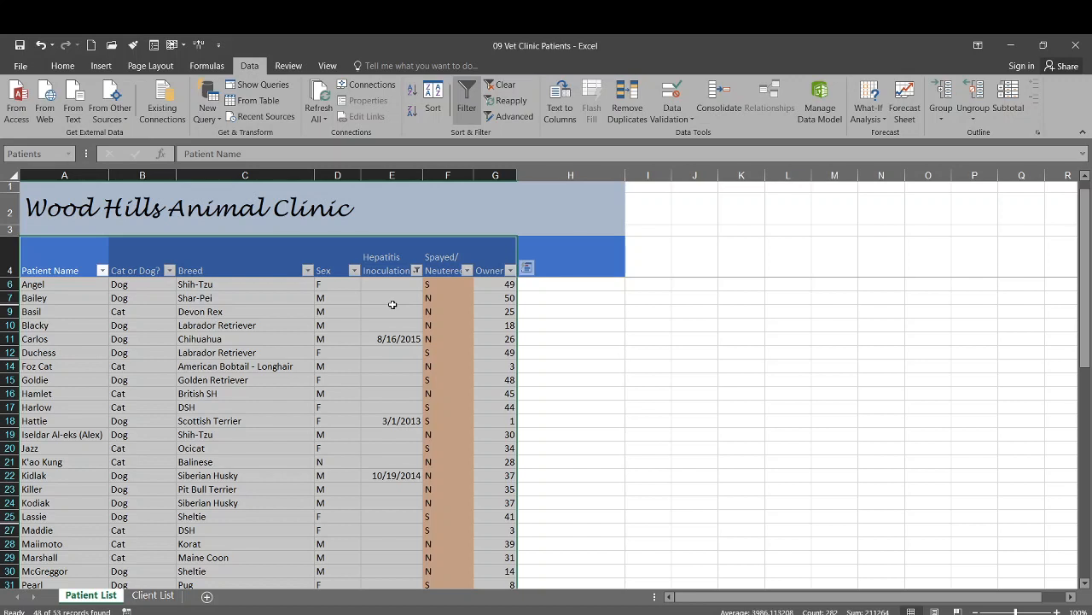
click(417, 270)
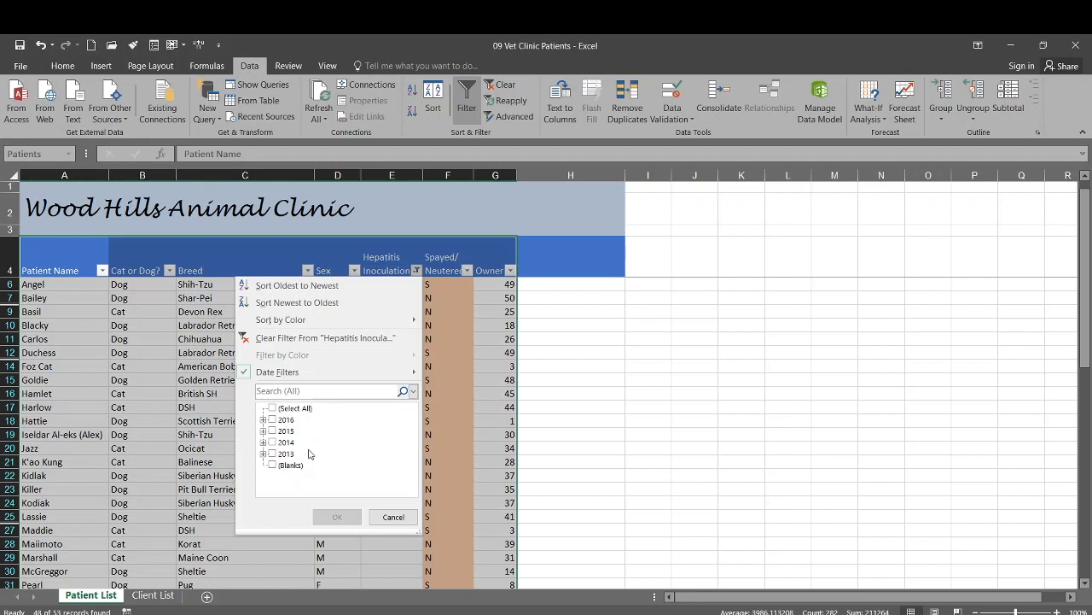
Blank out the custom filter's second condition so only pre-1/1/2016 inoculations remain.
mouse_move(298, 380)
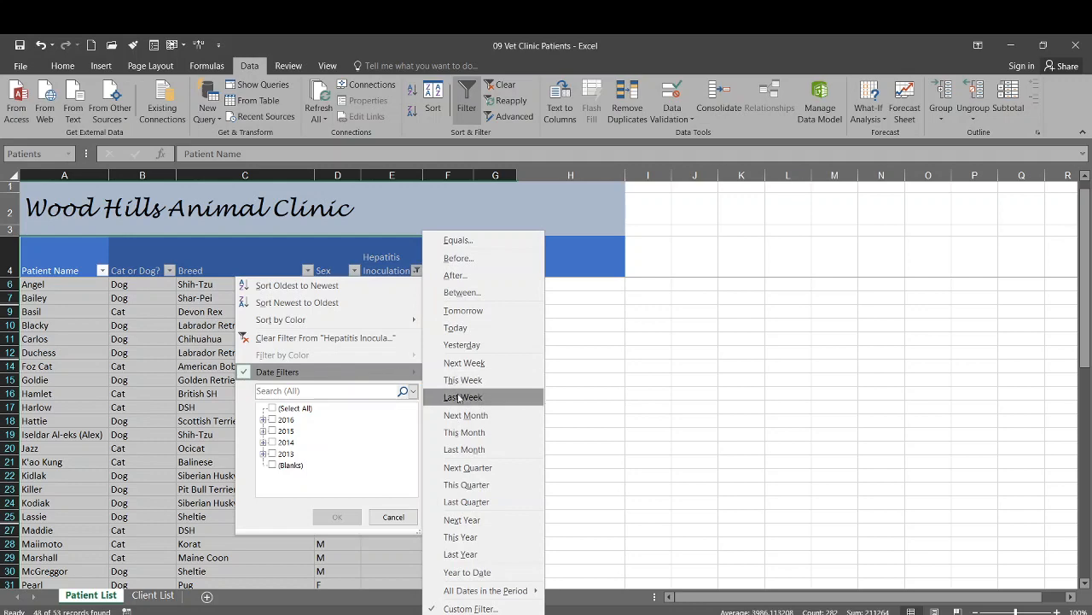
click(465, 607)
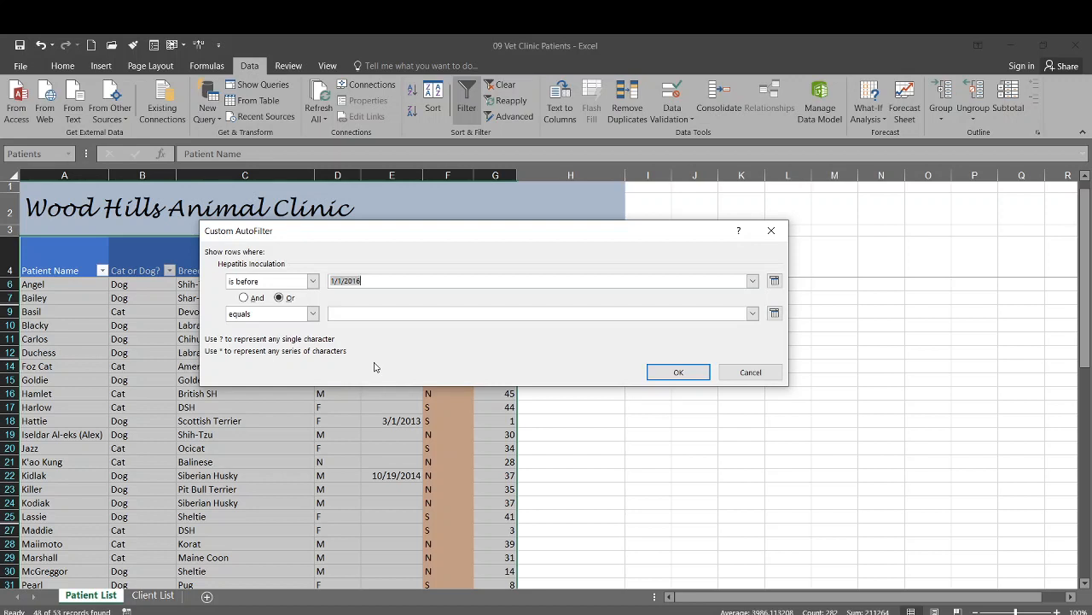
click(313, 314)
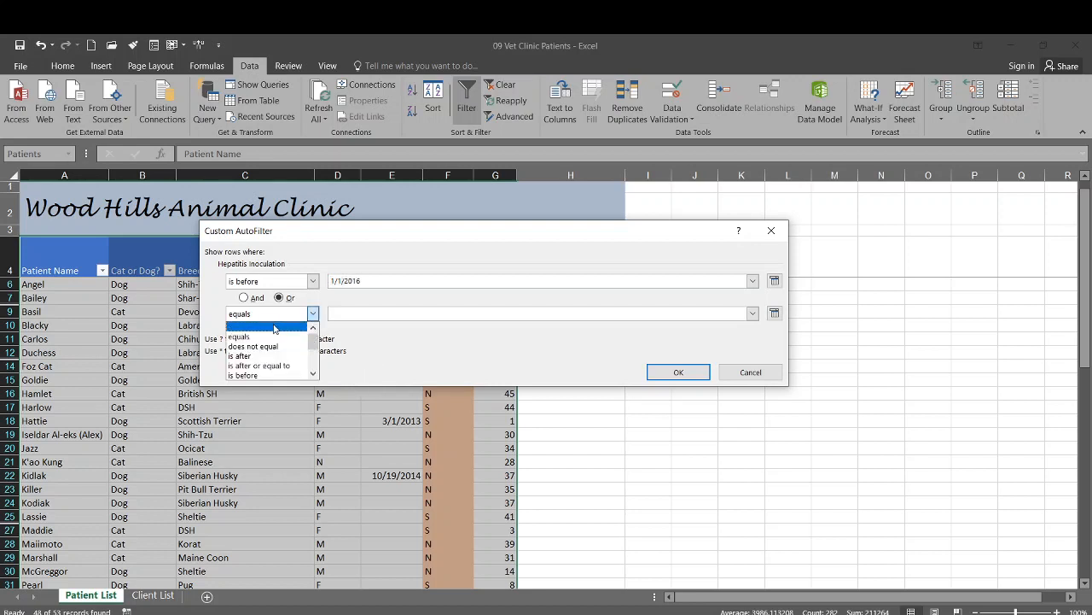
click(273, 327)
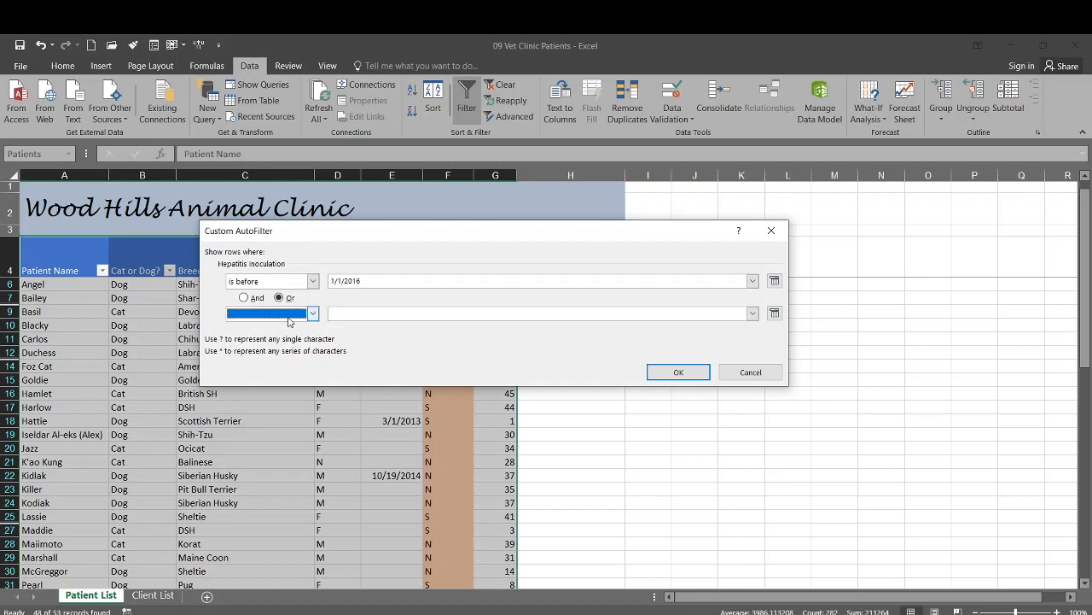
click(674, 372)
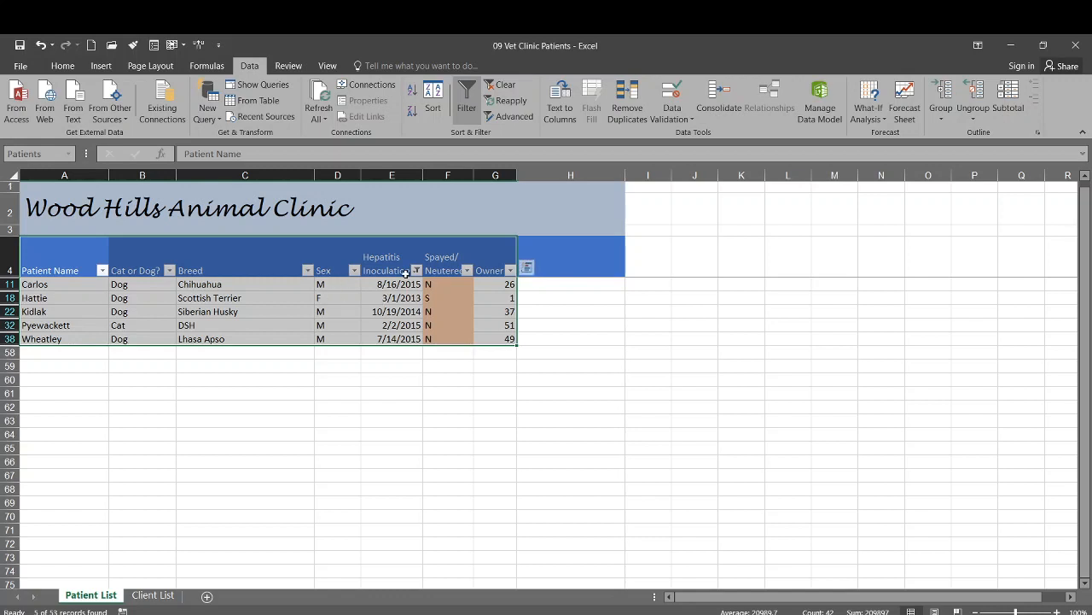
Clear the Hepatitis Inoculation filter and scroll to confirm every patient row is back.
click(417, 271)
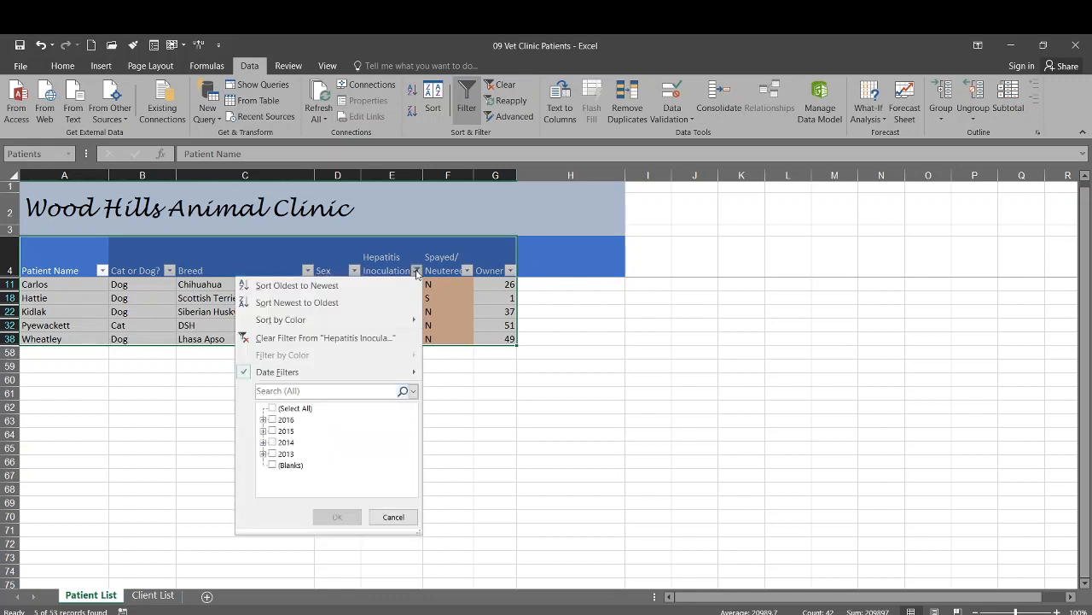
click(362, 338)
scroll(445, 328, down, 13)
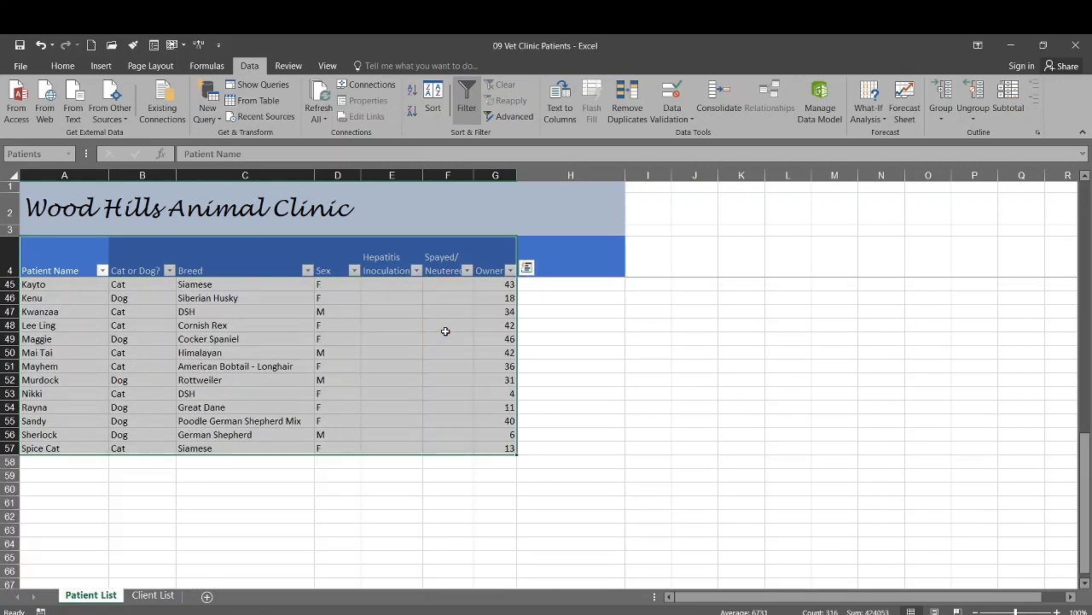
scroll(445, 331, up, 14)
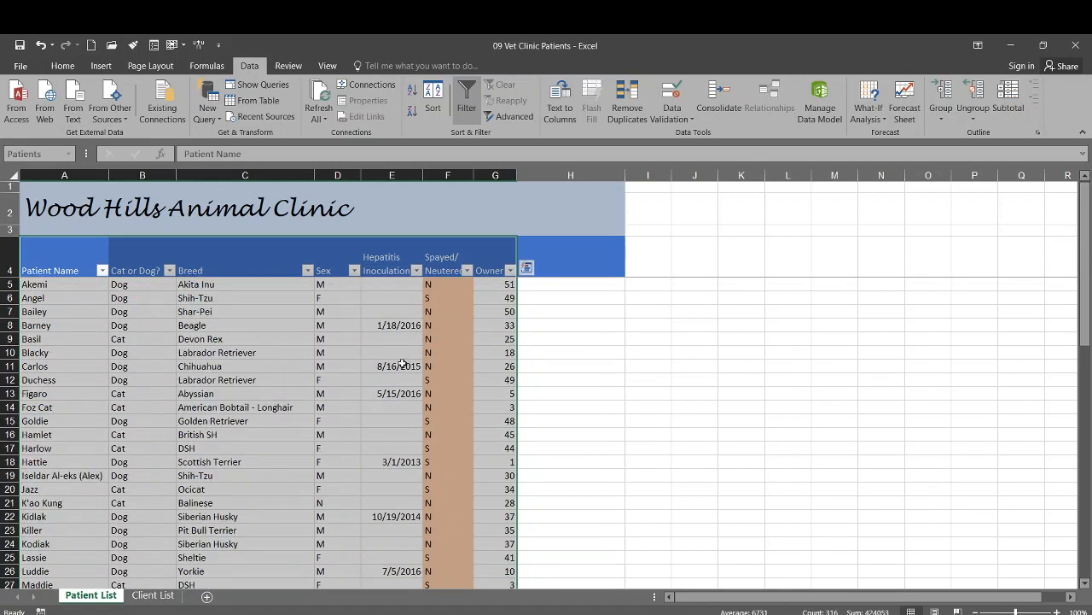